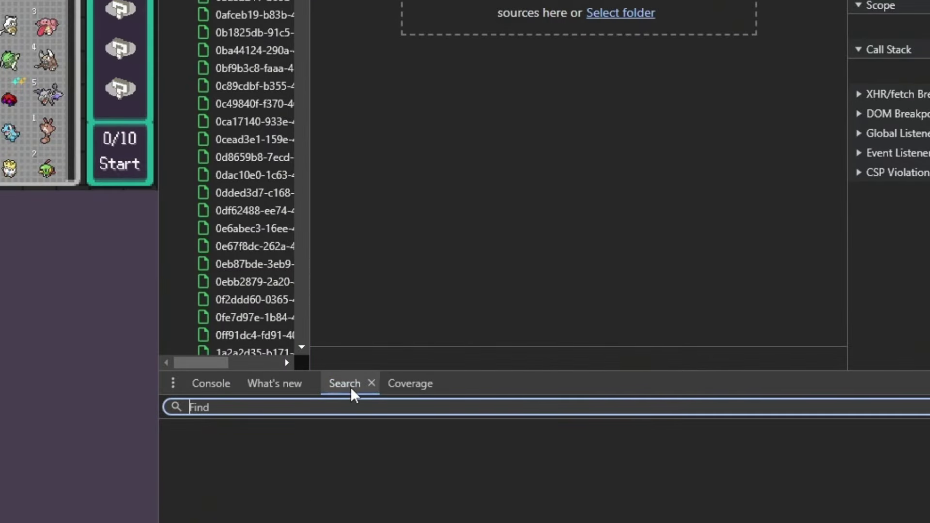
Search all loaded sources for 'showusecandies' using the DevTools drawer's Search tool
{"action": "left_click", "coordinate": [173, 383]}
{"action": "left_click", "coordinate": [196, 276]}
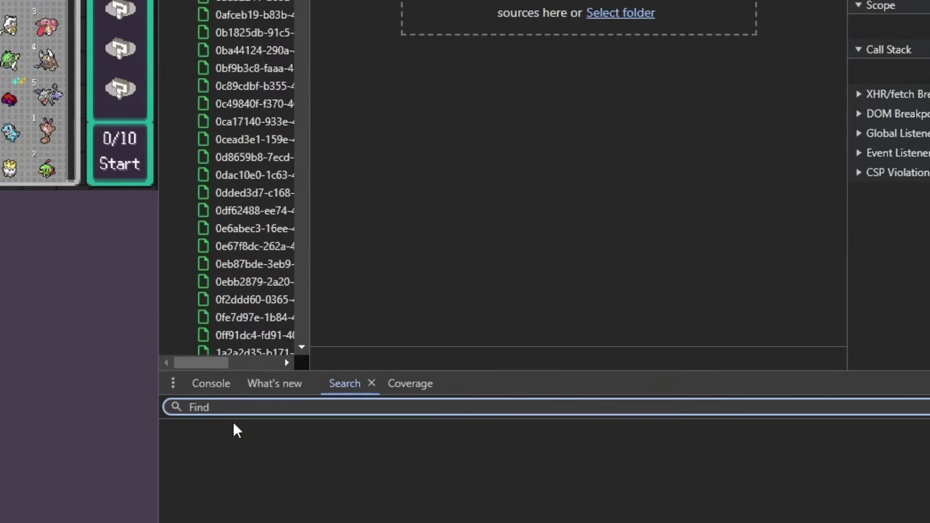
{"action": "type", "text": "show"}
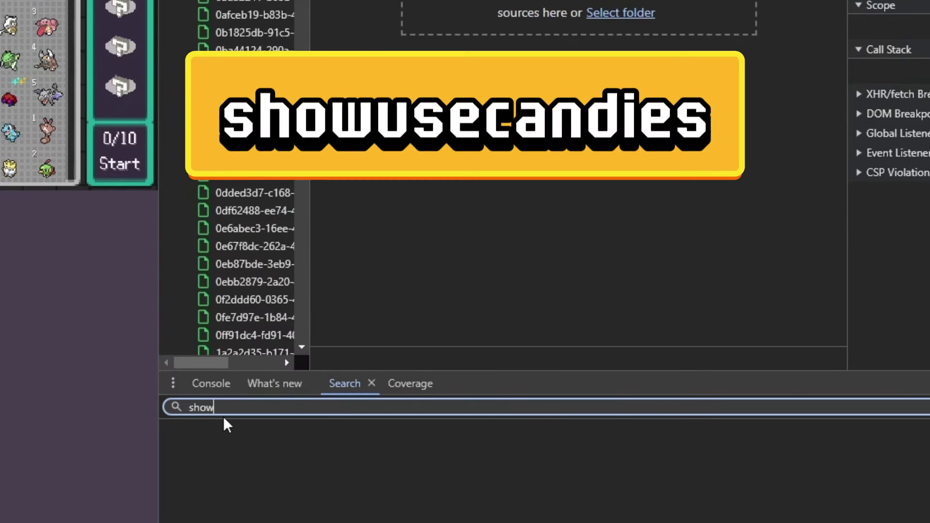
{"action": "type", "text": "usecandies"}
{"action": "key", "text": "Return"}
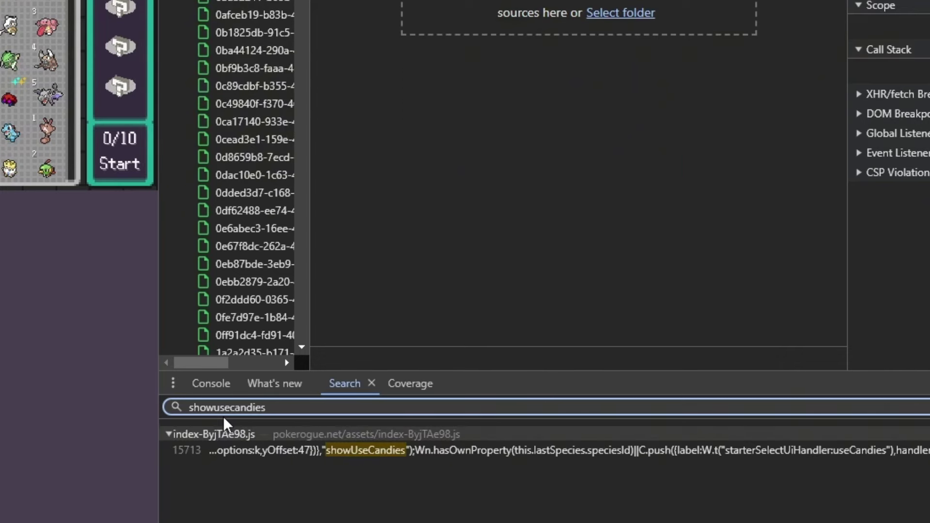
Open index-ByjTAe98.js at the match and add a breakpoint just before showUseCandies
{"action": "left_click", "coordinate": [302, 455]}
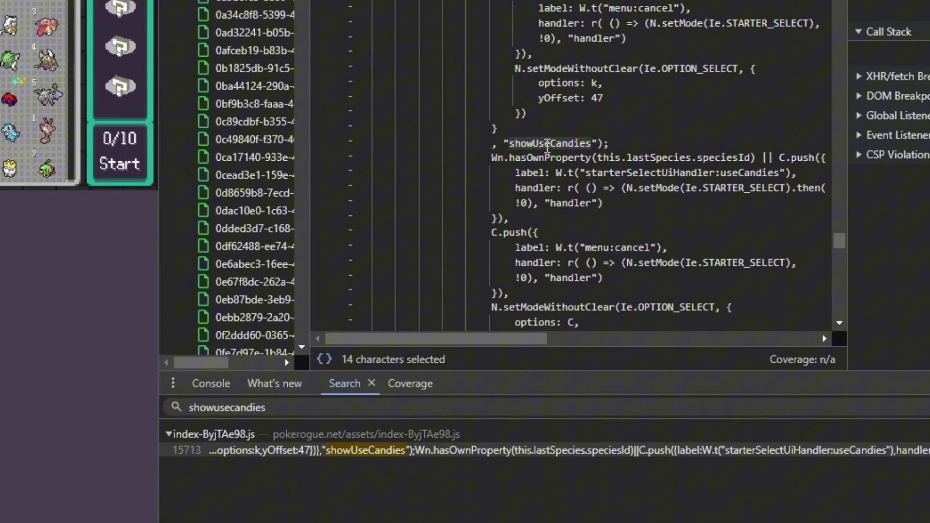
{"action": "left_click", "coordinate": [350, 129]}
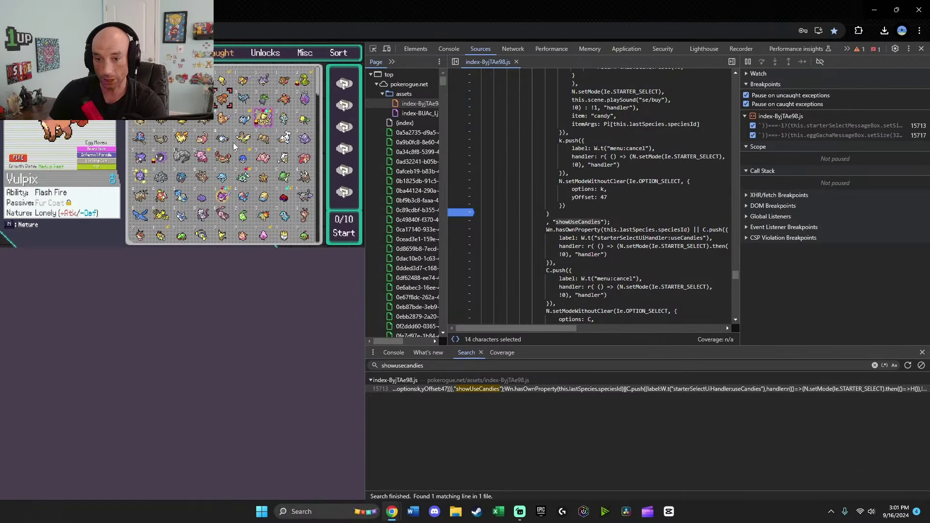
Pause the game by using candies on Vulpix, then copy the candy-count script
{"action": "key", "text": "space"}
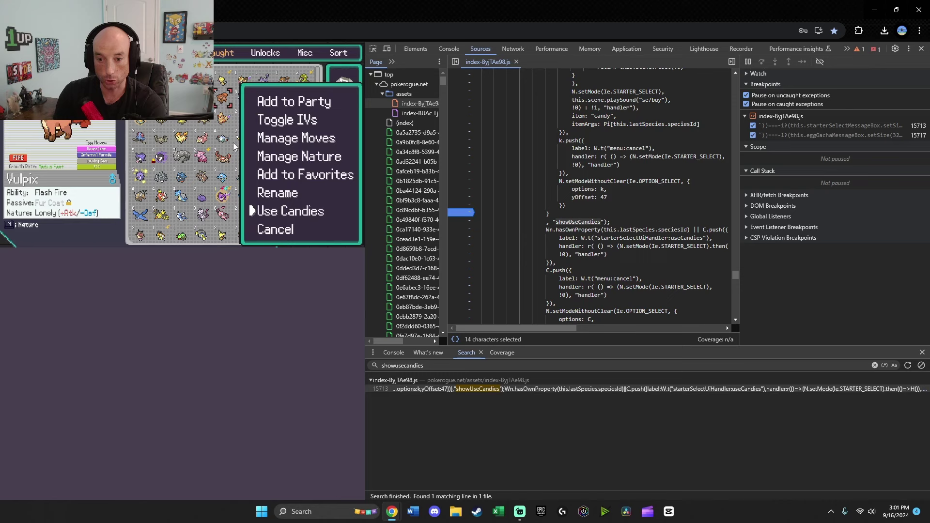
{"action": "key", "text": "space"}
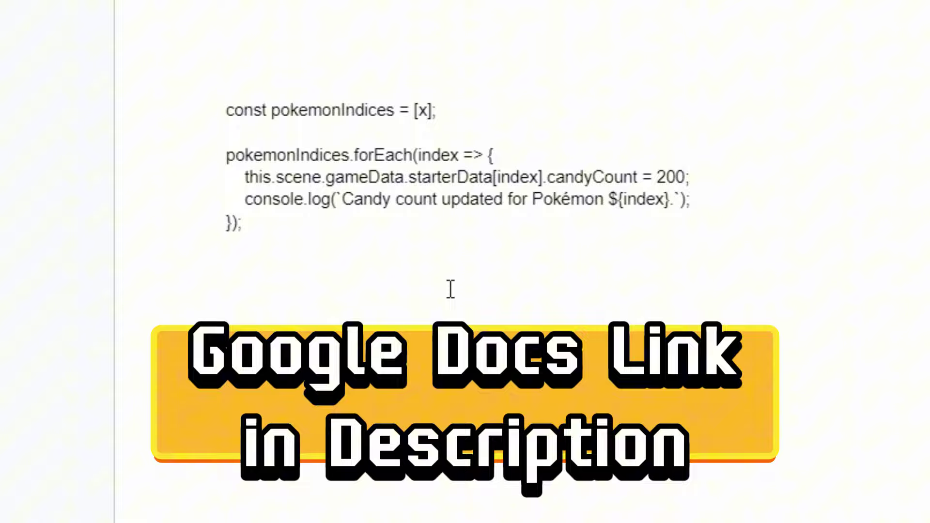
{"action": "left_click_drag", "start_coordinate": [274, 241], "coordinate": [226, 105]}
{"action": "right_click", "coordinate": [299, 163]}
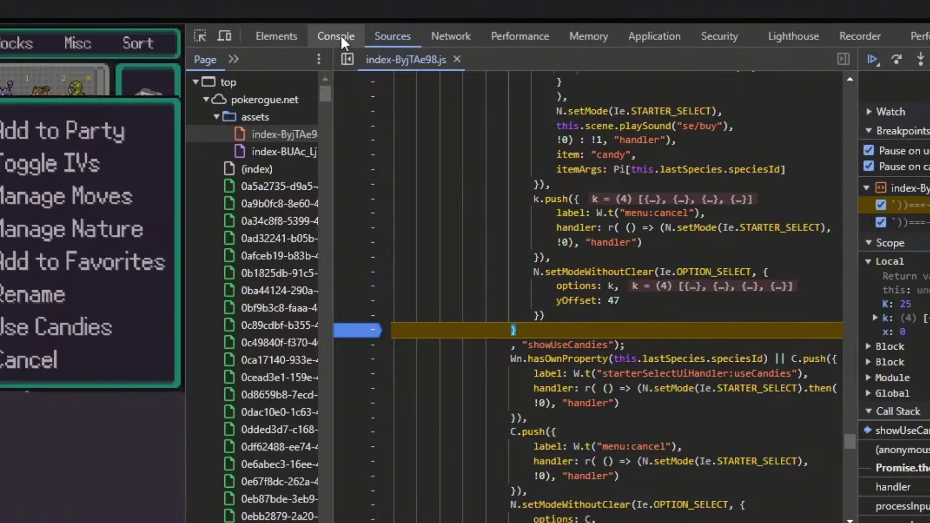
Paste the candy script into the console and run it for index 37 with 200 candies
{"action": "left_click", "coordinate": [341, 35]}
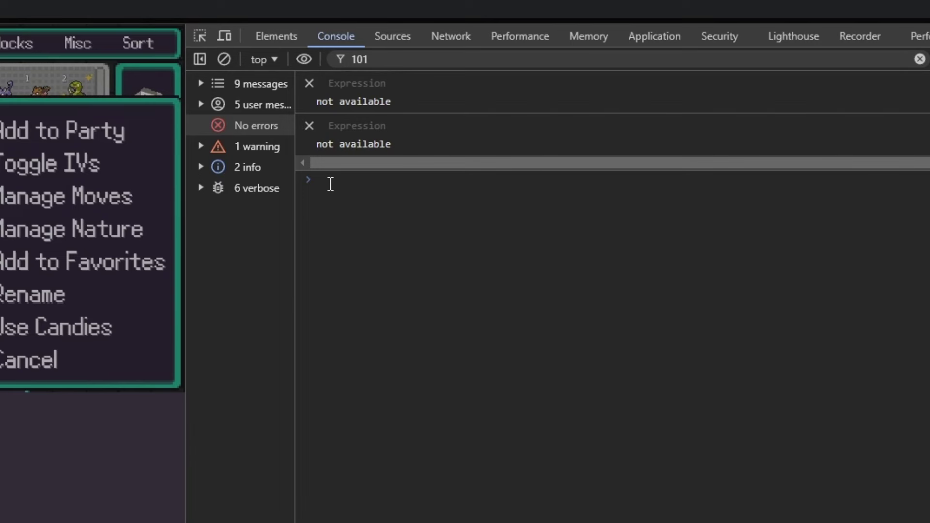
{"action": "type", "text": "allow pasting"}
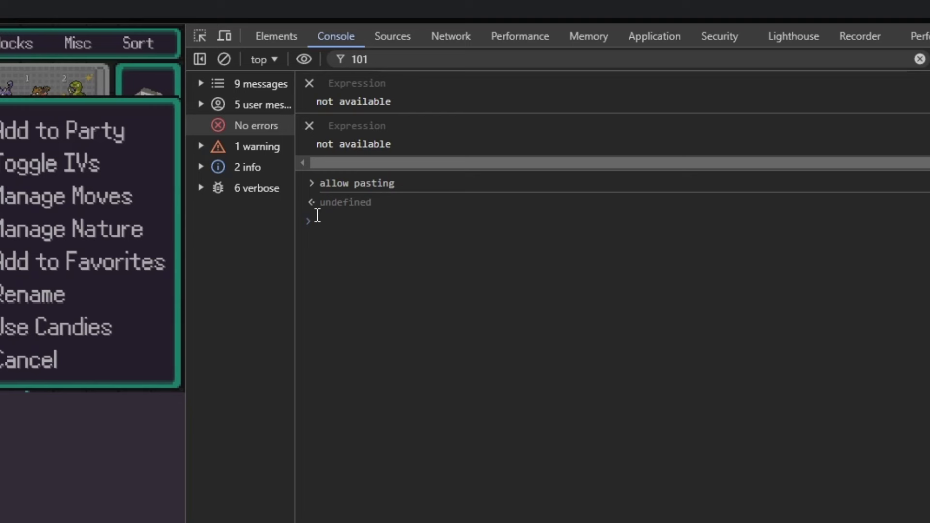
{"action": "key", "text": "ctrl+v"}
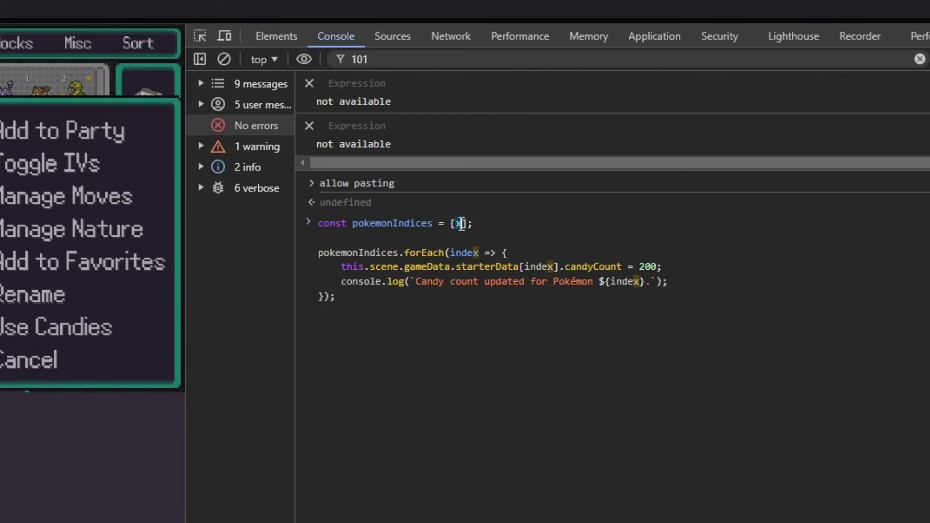
{"action": "type", "text": "37"}
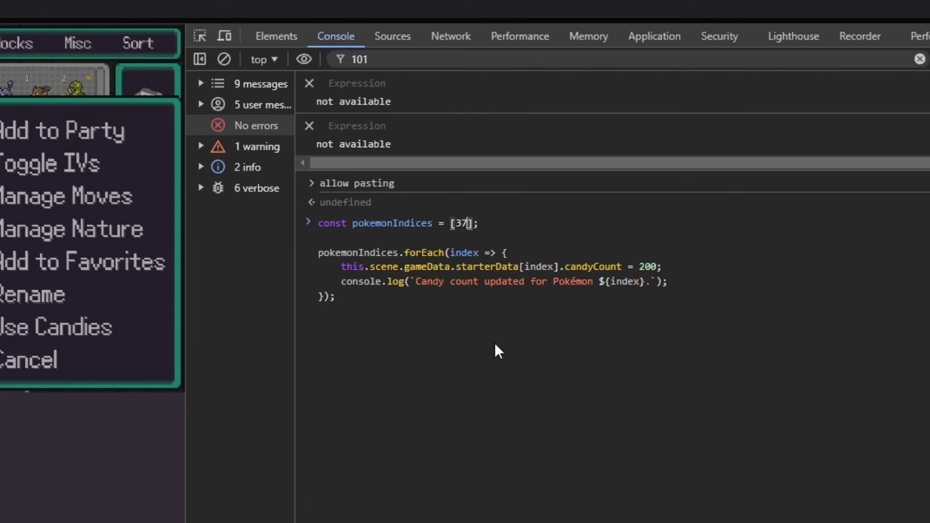
{"action": "left_click", "coordinate": [494, 344]}
{"action": "key", "text": "Return"}
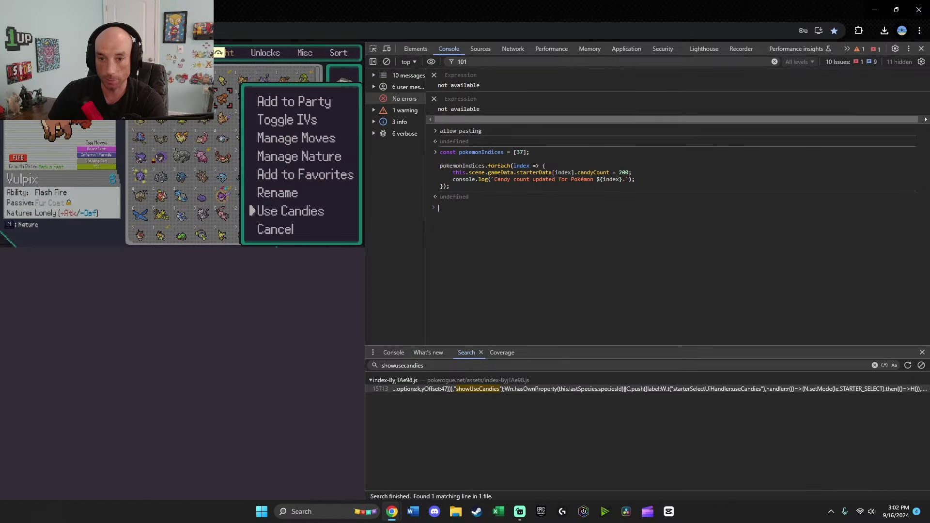
Close DevTools to resume the game and back out of Vulpix's candy options
{"action": "key", "text": "Return"}
{"action": "left_click", "coordinate": [921, 49]}
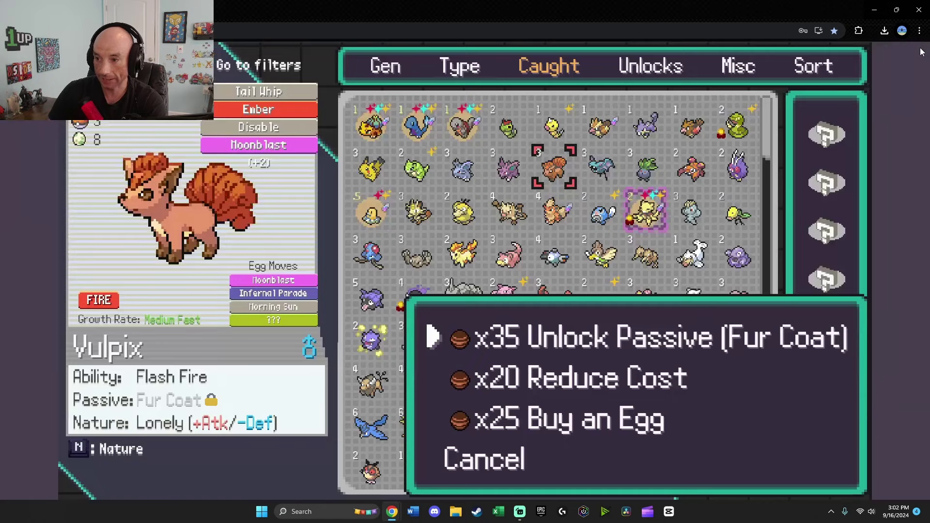
{"action": "key", "text": "Escape"}
{"action": "key", "text": "Escape"}
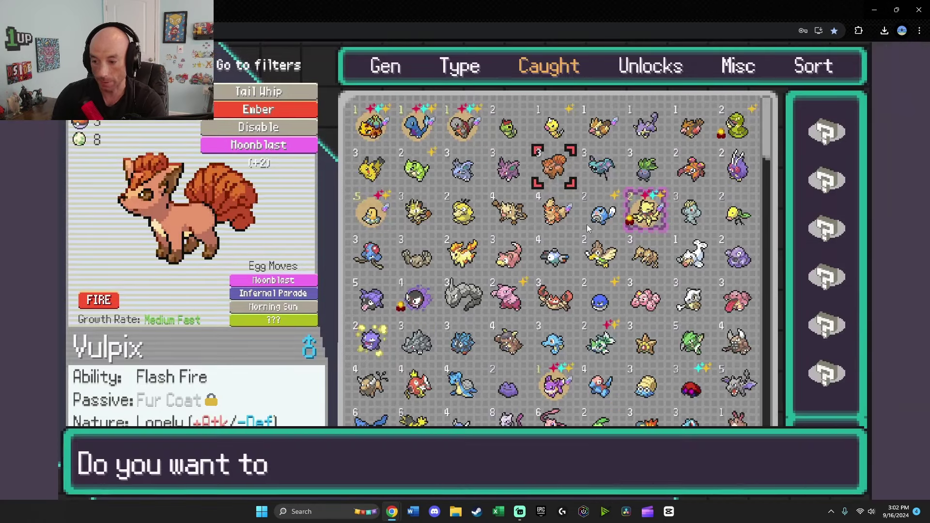
Start a new game from the title and select Vulpix in the starter grid
{"action": "key", "text": "Return"}
{"action": "key", "text": "Return"}
{"action": "key", "text": "Return"}
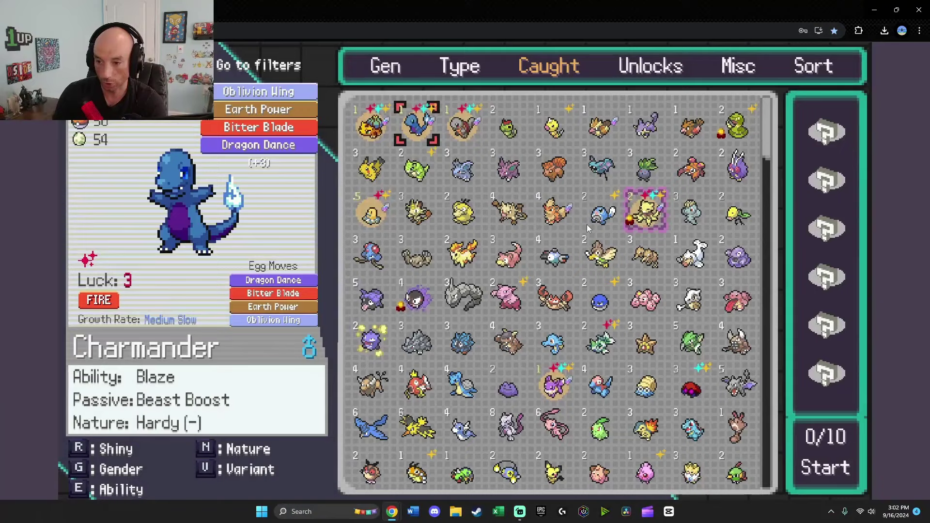
{"action": "key", "text": "Right"}
{"action": "key", "text": "Right"}
{"action": "key", "text": "Right"}
{"action": "key", "text": "Down"}
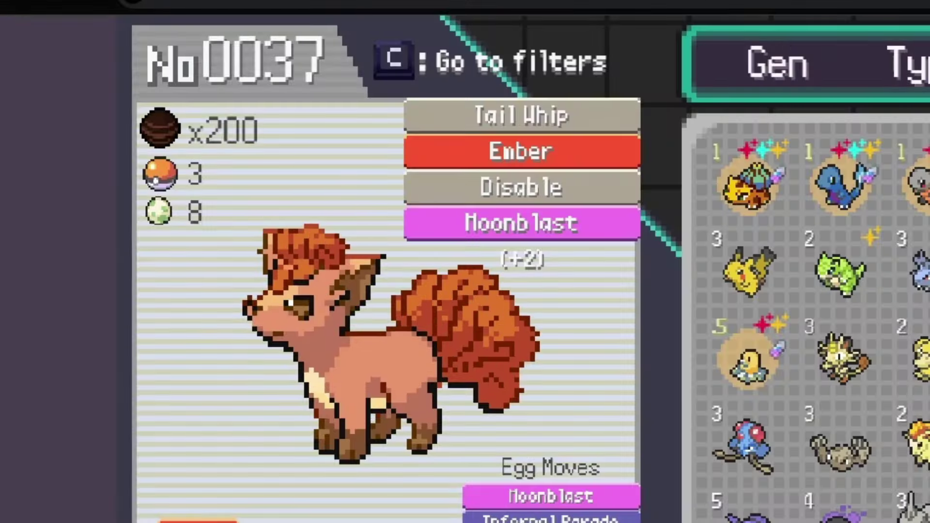